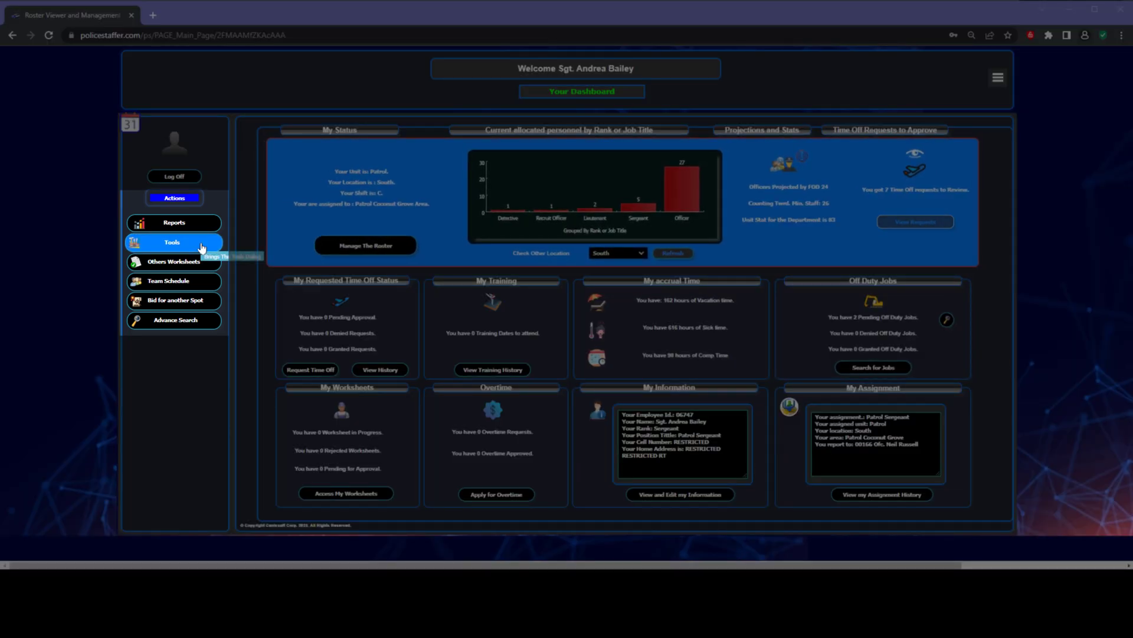
Open the Assignments tool and choose Patrol as the unit name
{"action": "left_click", "coordinate": [201, 244]}
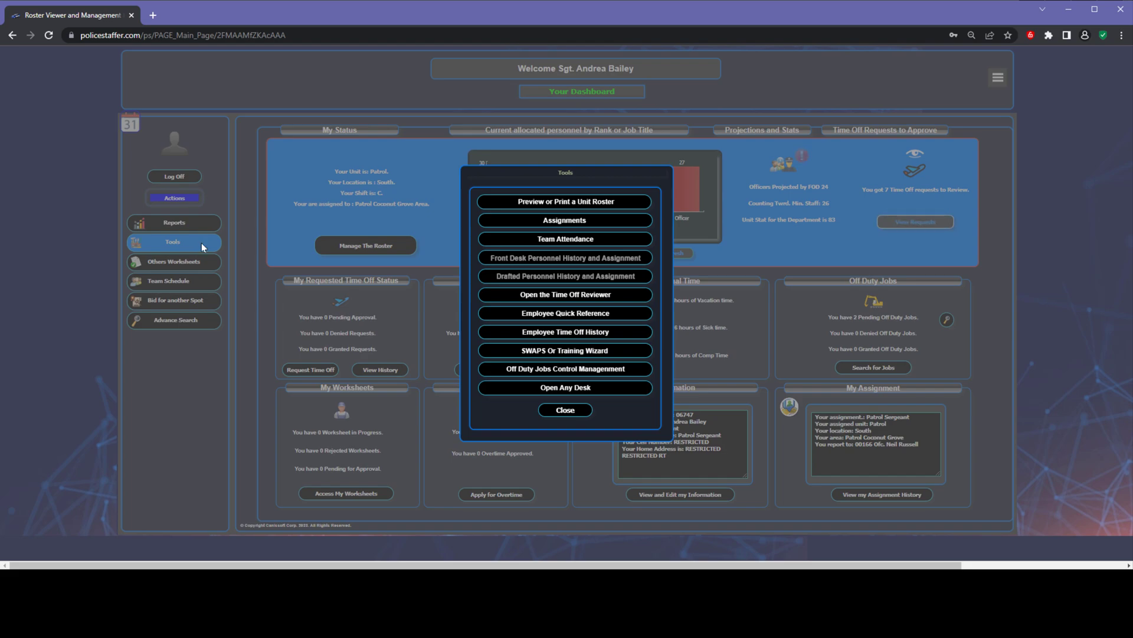
{"action": "left_click", "coordinate": [530, 223]}
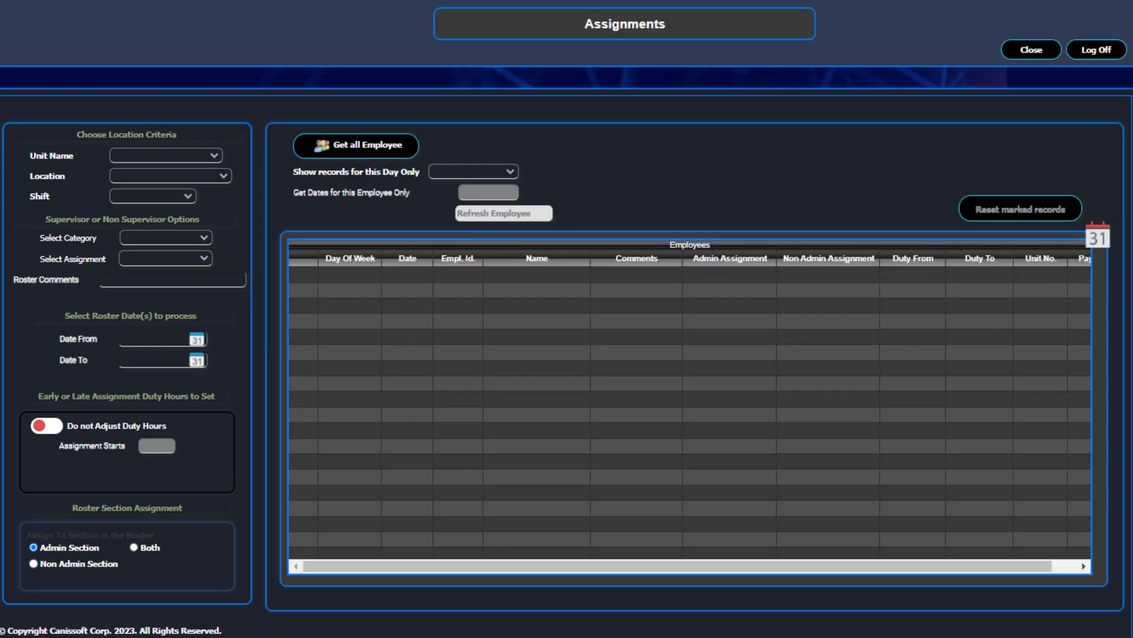
{"action": "left_click", "coordinate": [213, 155]}
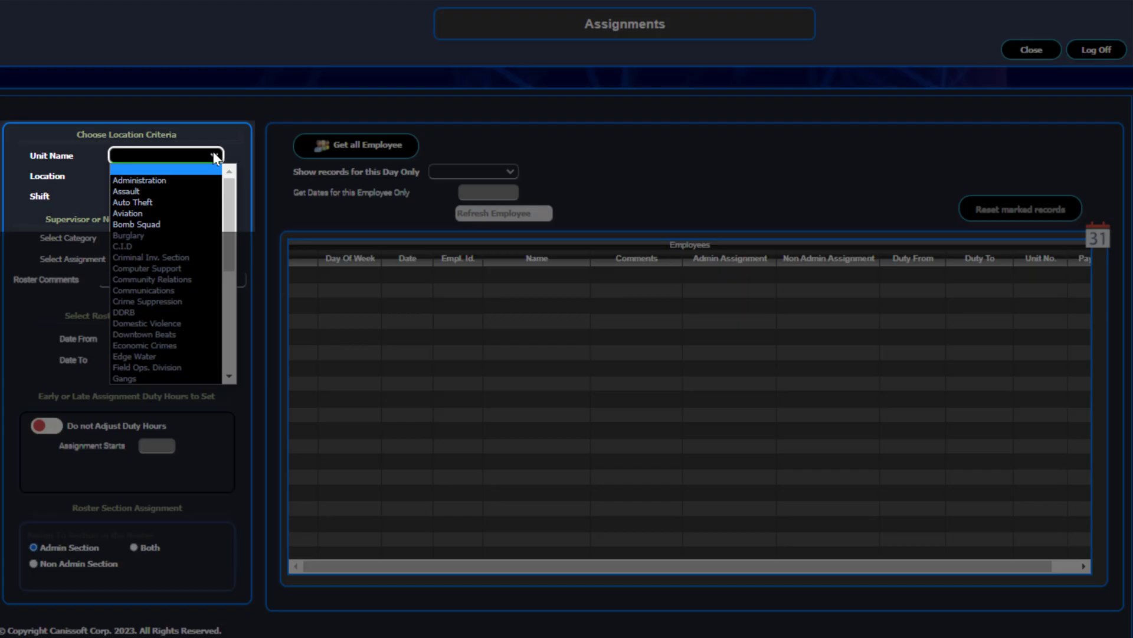
{"action": "left_click_drag", "start_coordinate": [229, 199], "coordinate": [229, 311]}
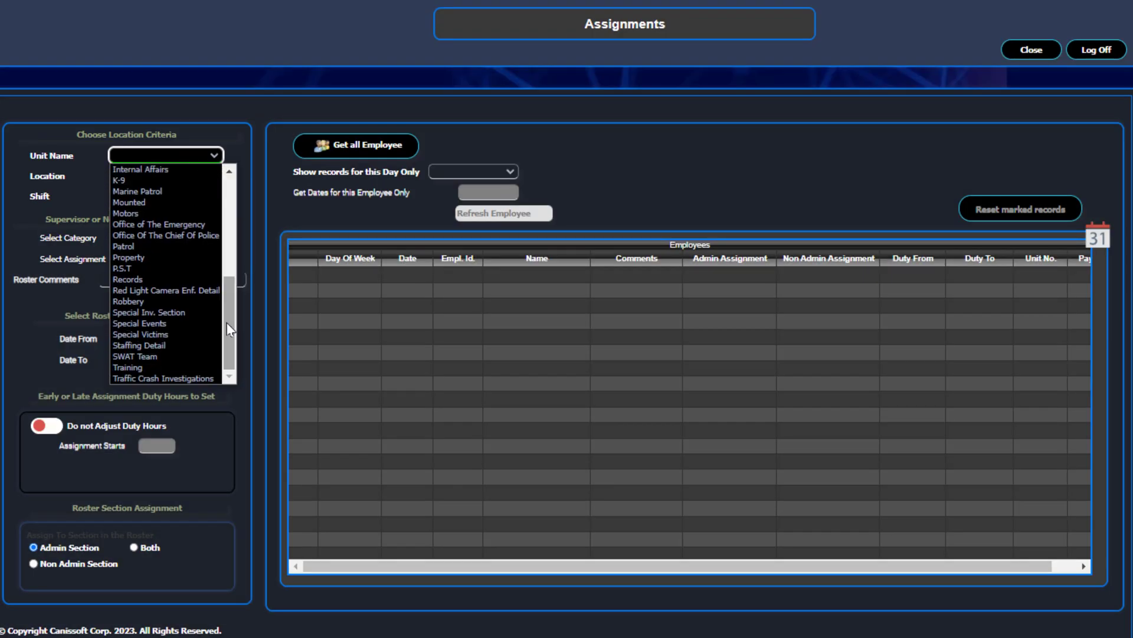
{"action": "left_click", "coordinate": [178, 244]}
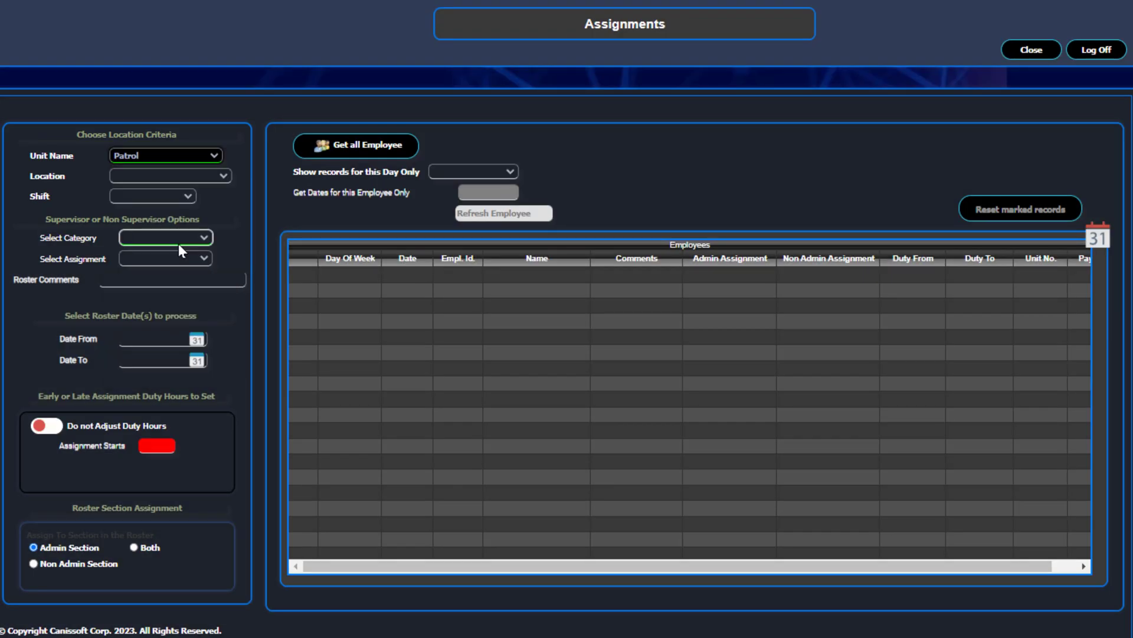
Set the location criteria to South with shift C
{"action": "left_click", "coordinate": [218, 175]}
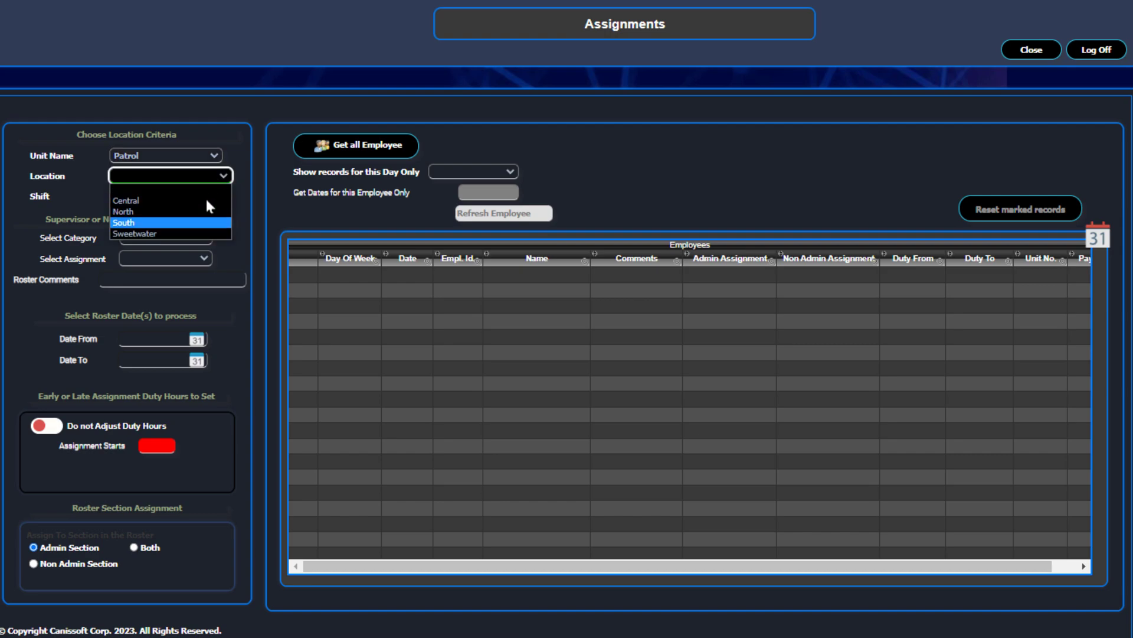
{"action": "left_click", "coordinate": [196, 220]}
{"action": "left_click", "coordinate": [189, 197]}
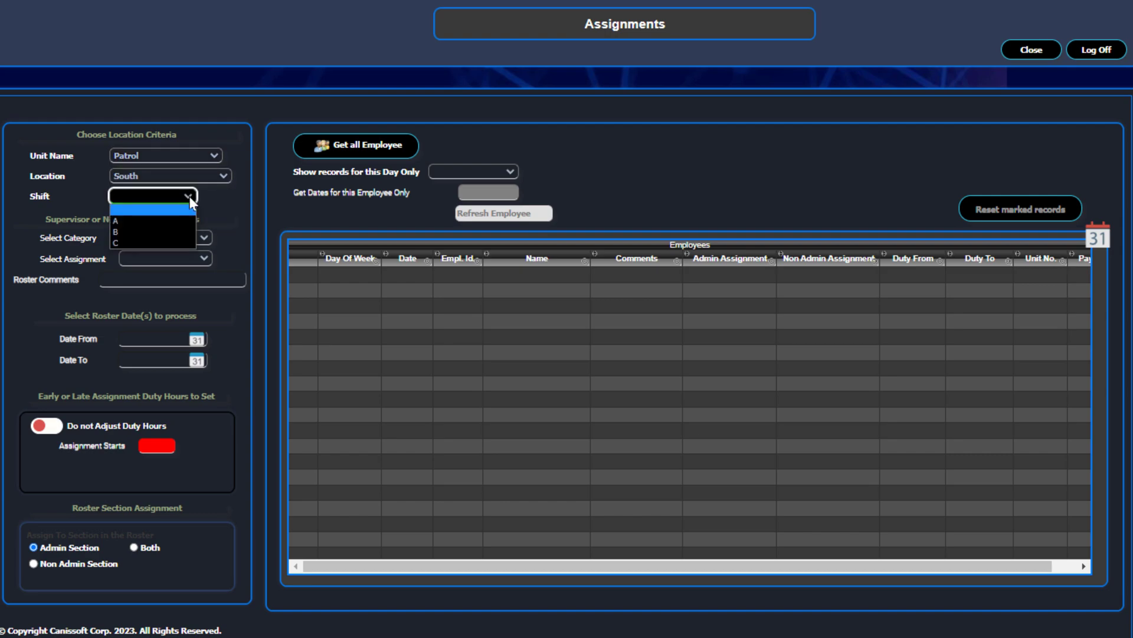
{"action": "key", "text": "Down"}
{"action": "key", "text": "Down"}
{"action": "key", "text": "Down"}
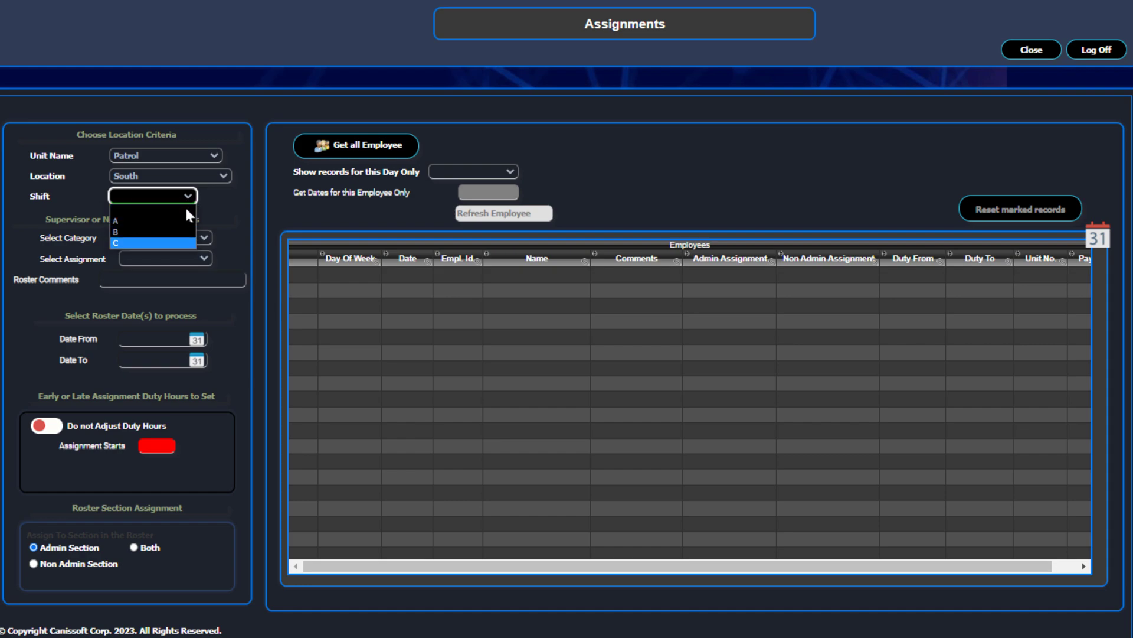
{"action": "left_click", "coordinate": [176, 240]}
Choose the Non Supervisory category and the Front Desk assignment
{"action": "left_click", "coordinate": [208, 237]}
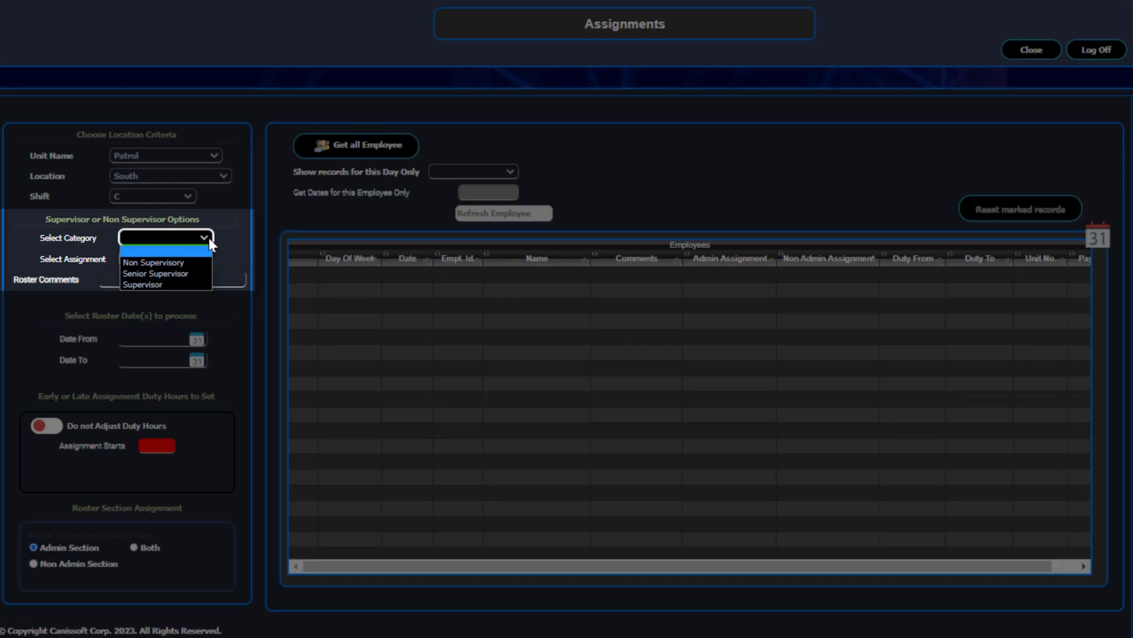
{"action": "left_click", "coordinate": [195, 263]}
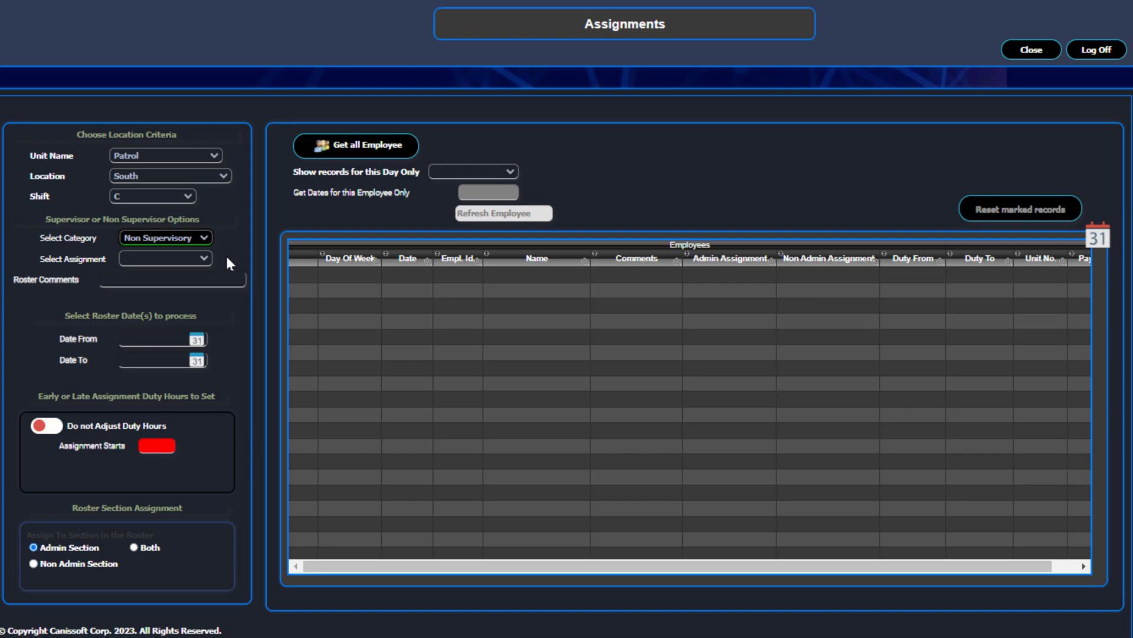
{"action": "left_click", "coordinate": [201, 258]}
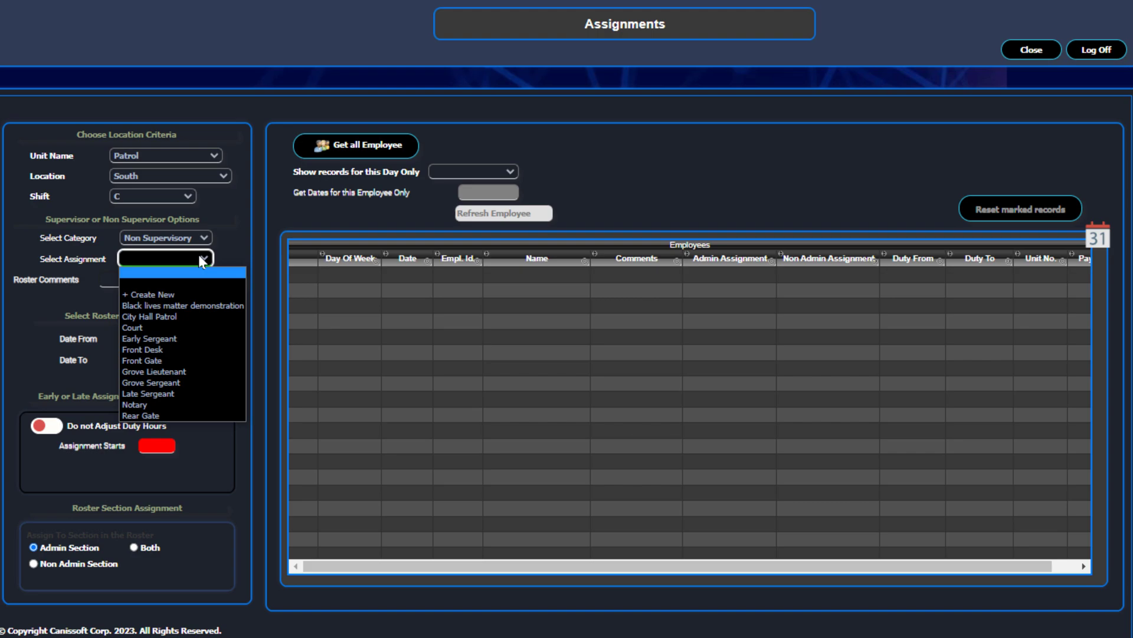
{"action": "key", "text": "Down"}
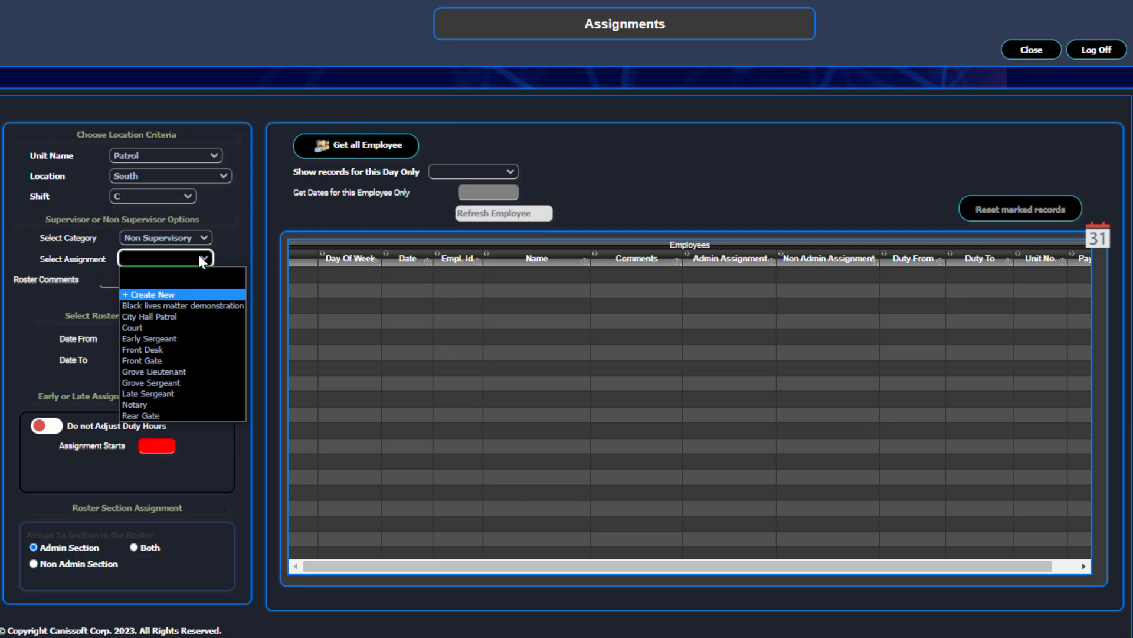
{"action": "left_click", "coordinate": [189, 350]}
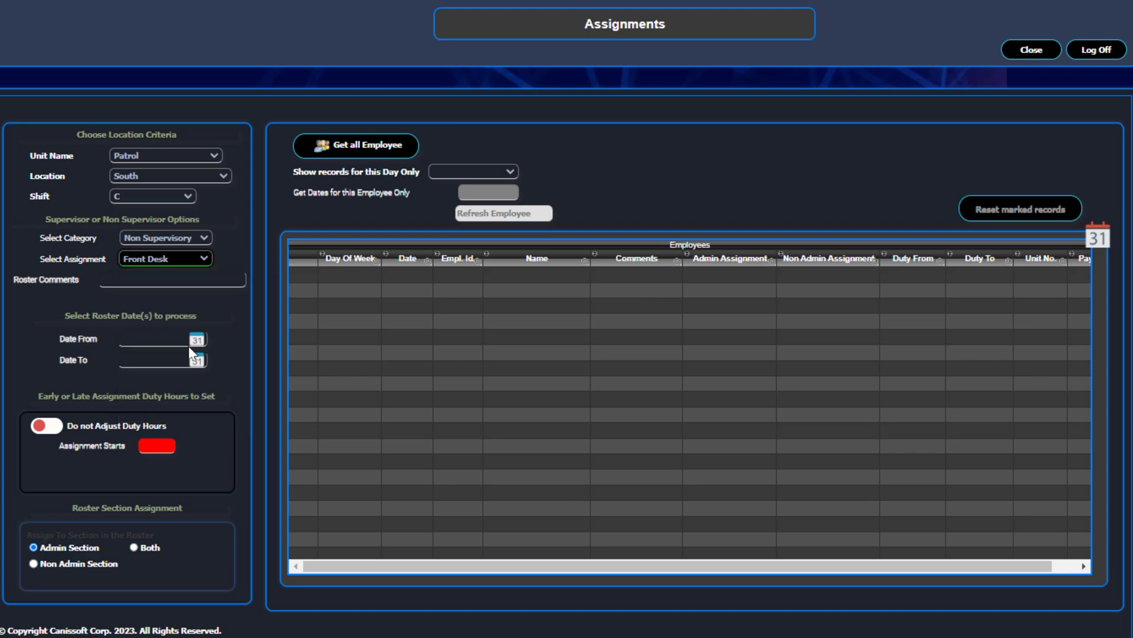
Enter the roster comment "Per the Commander" and set the roster dates from 05/21/2023 to 05/27/2023
{"action": "left_click", "coordinate": [175, 281]}
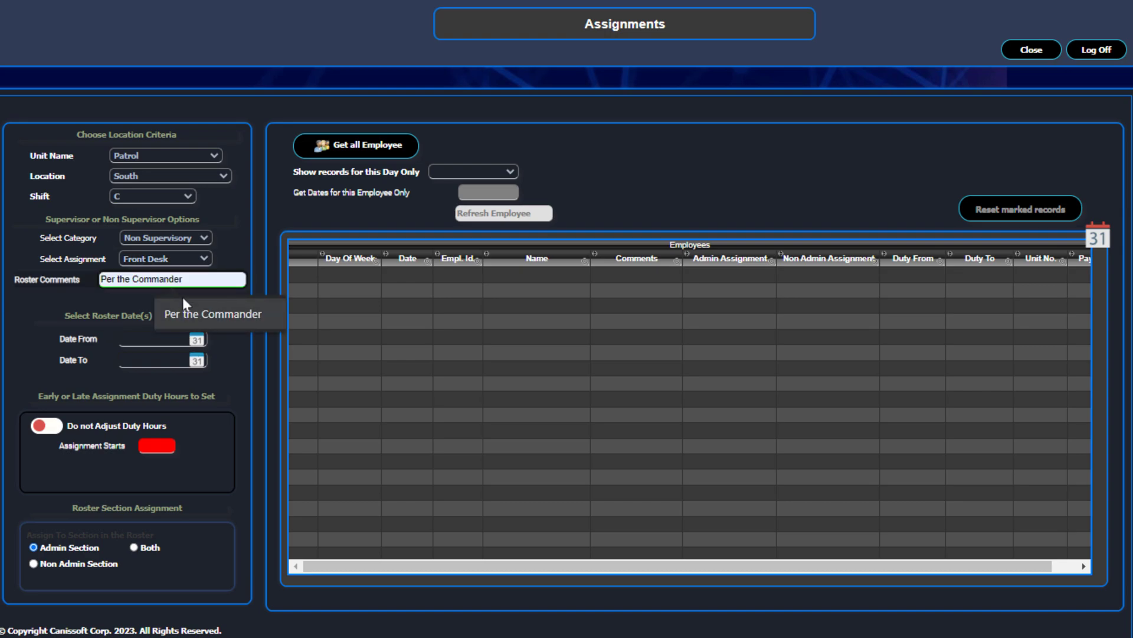
{"action": "left_click", "coordinate": [189, 310]}
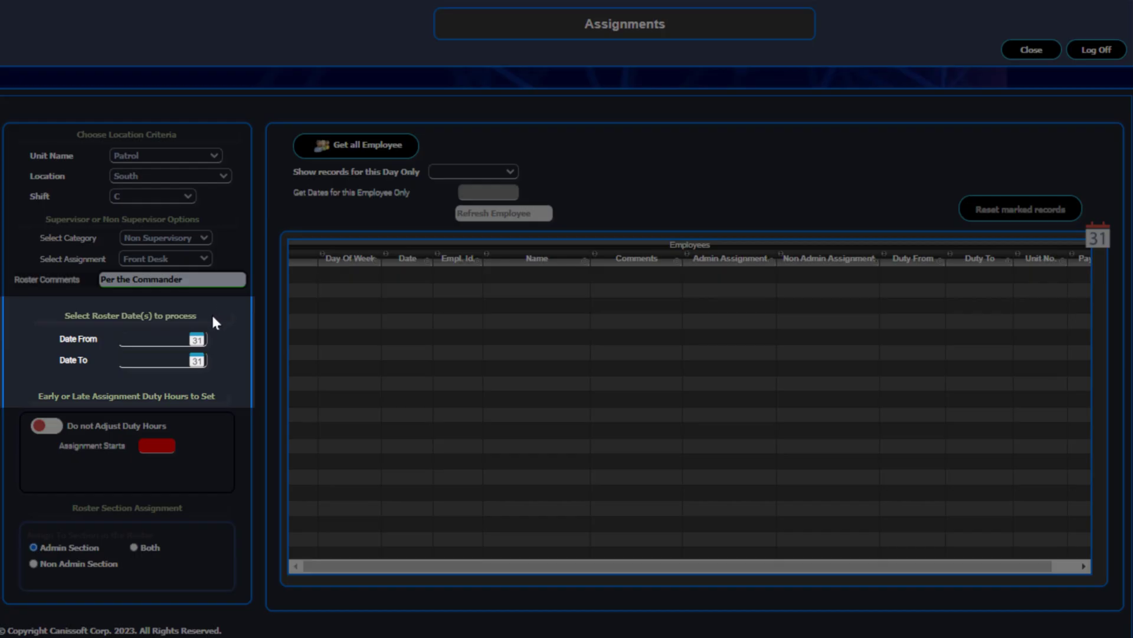
{"action": "left_click", "coordinate": [197, 339]}
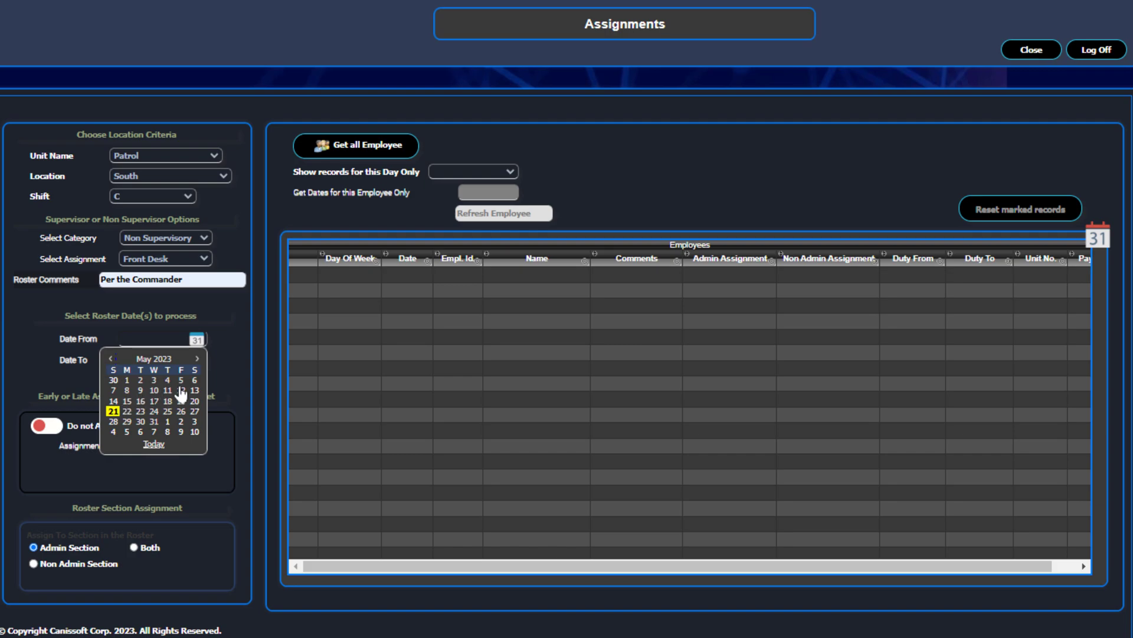
{"action": "left_click", "coordinate": [113, 411]}
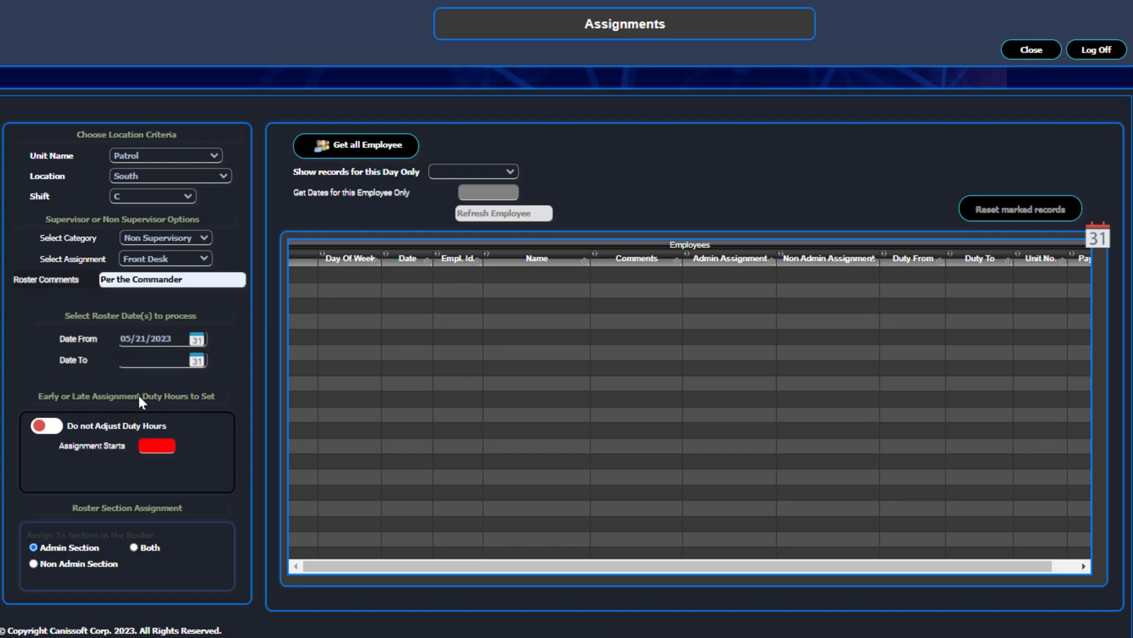
{"action": "left_click", "coordinate": [197, 361]}
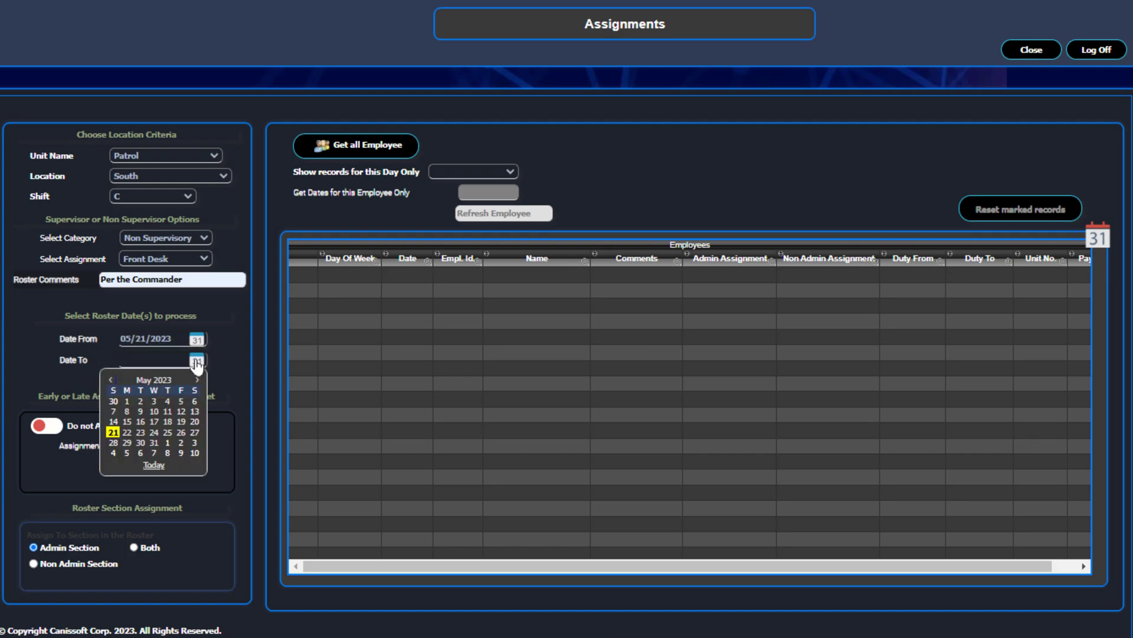
{"action": "left_click", "coordinate": [196, 433]}
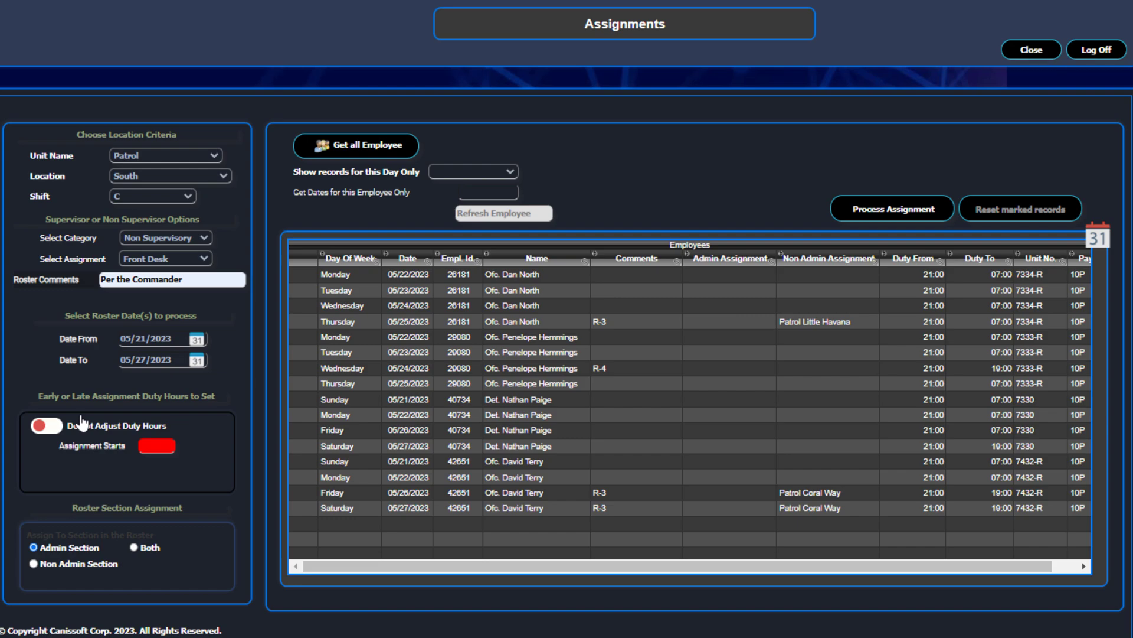
Without adjusting duty hours, process Front Desk in both roster sections for units 7334-R on 05/24/2023, 7333-R on 05/25/2023 and 7432-R on 05/21/2023
{"action": "left_click", "coordinate": [54, 425]}
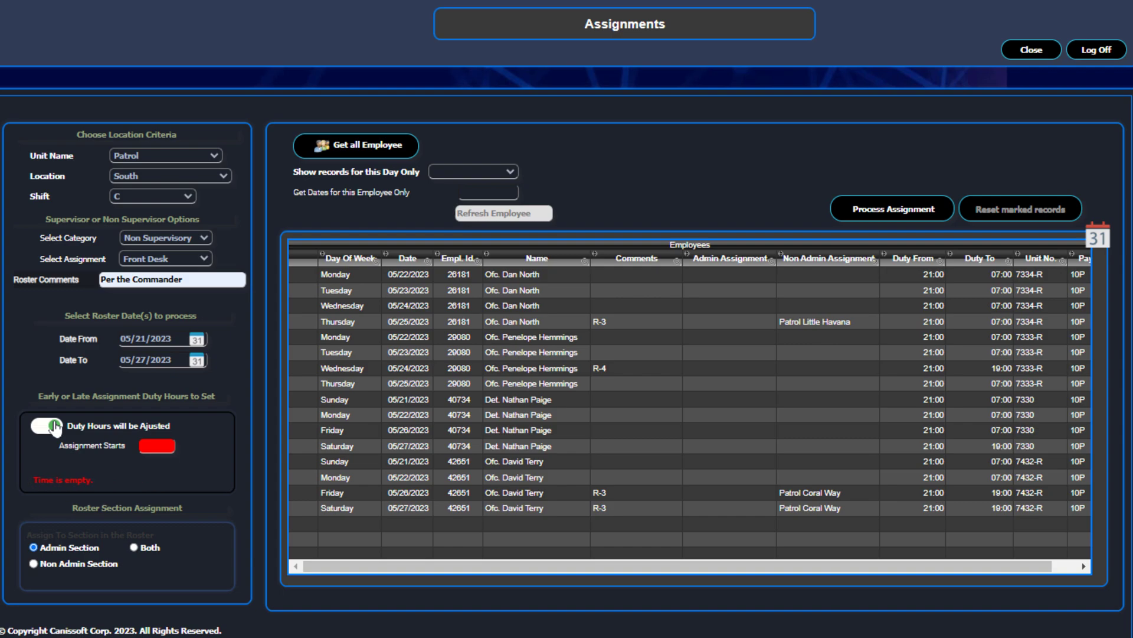
{"action": "left_click", "coordinate": [38, 429]}
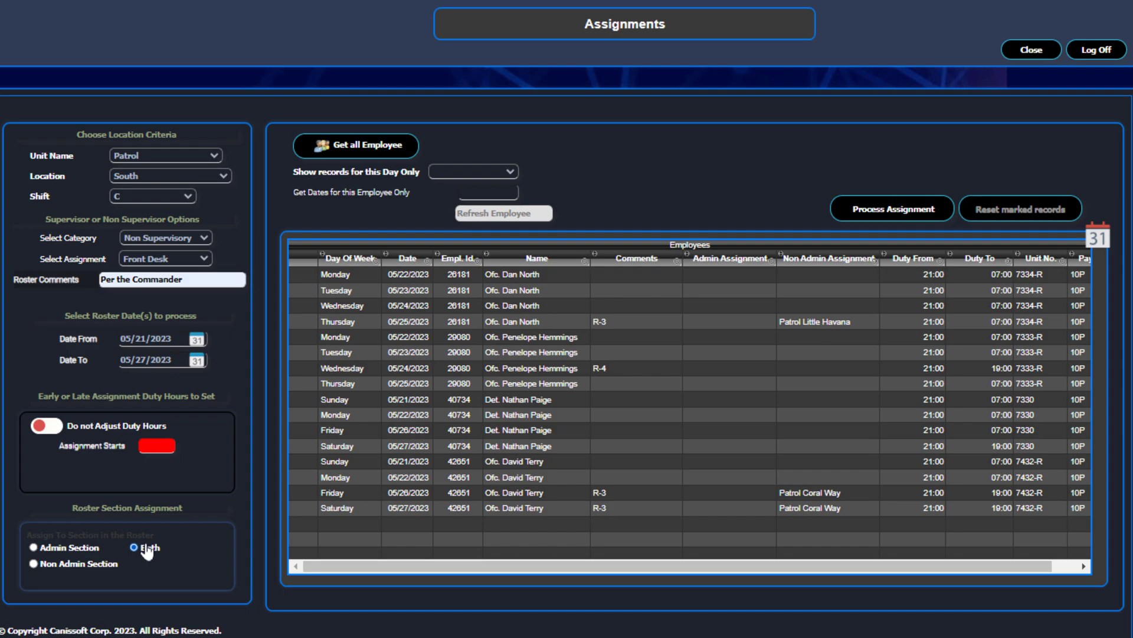
{"action": "left_click", "coordinate": [530, 301]}
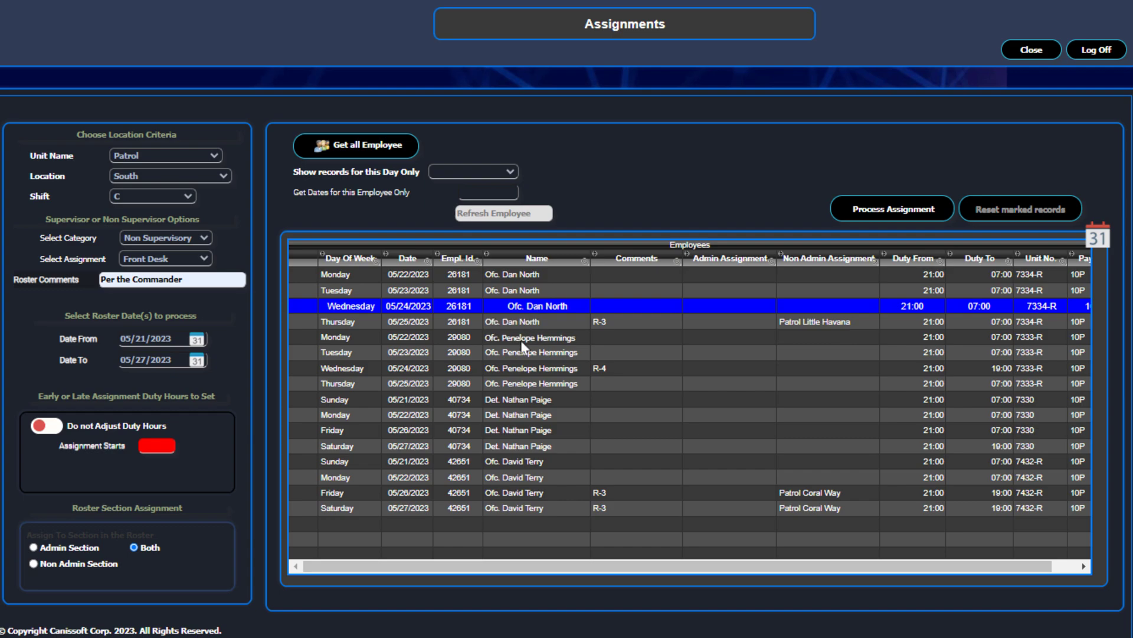
{"action": "left_click", "coordinate": [512, 381]}
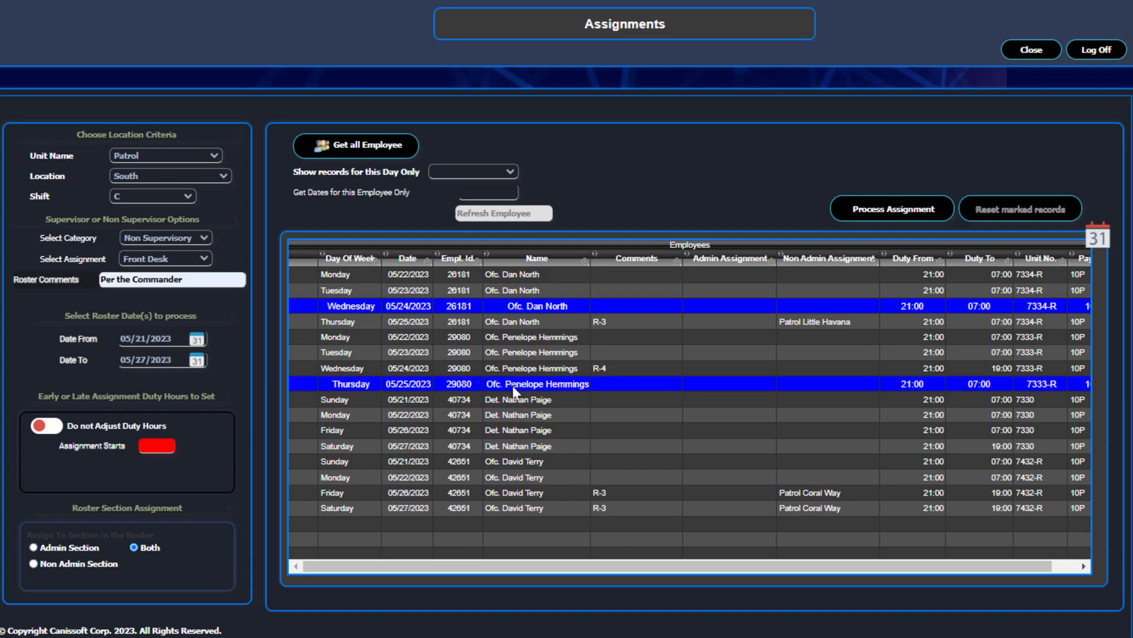
{"action": "left_click", "coordinate": [512, 462]}
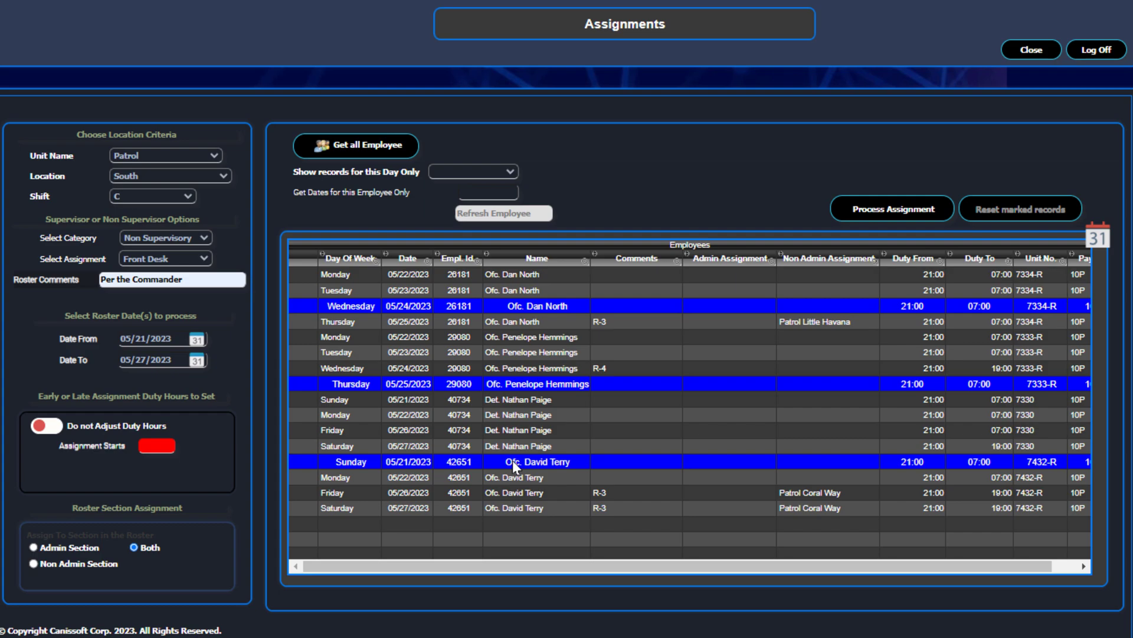
{"action": "left_click", "coordinate": [876, 216]}
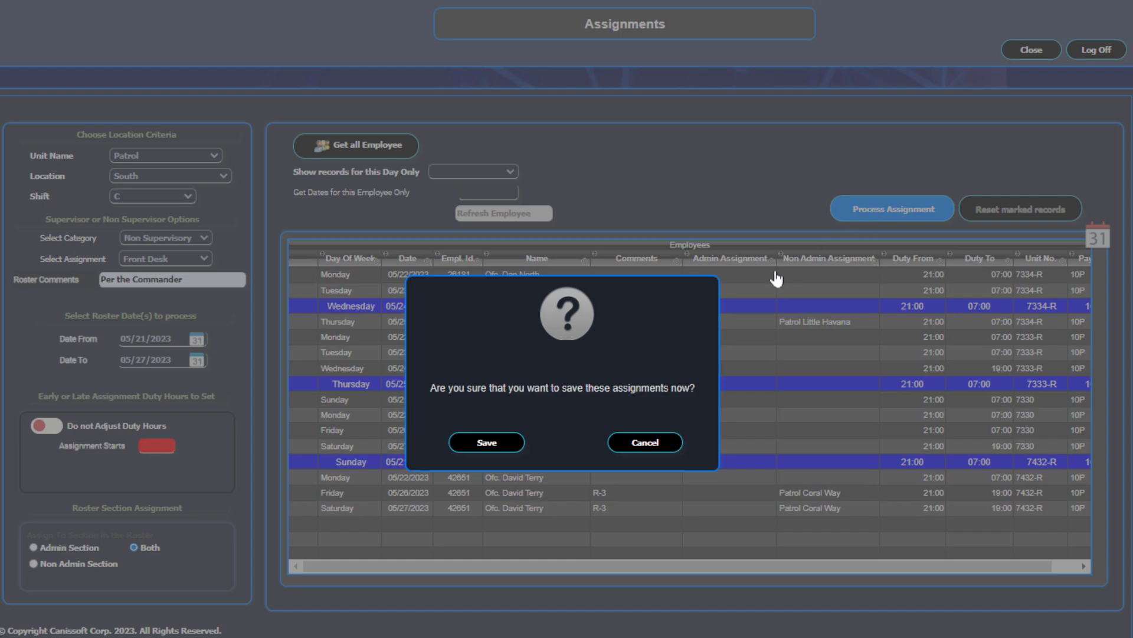
{"action": "left_click", "coordinate": [506, 443]}
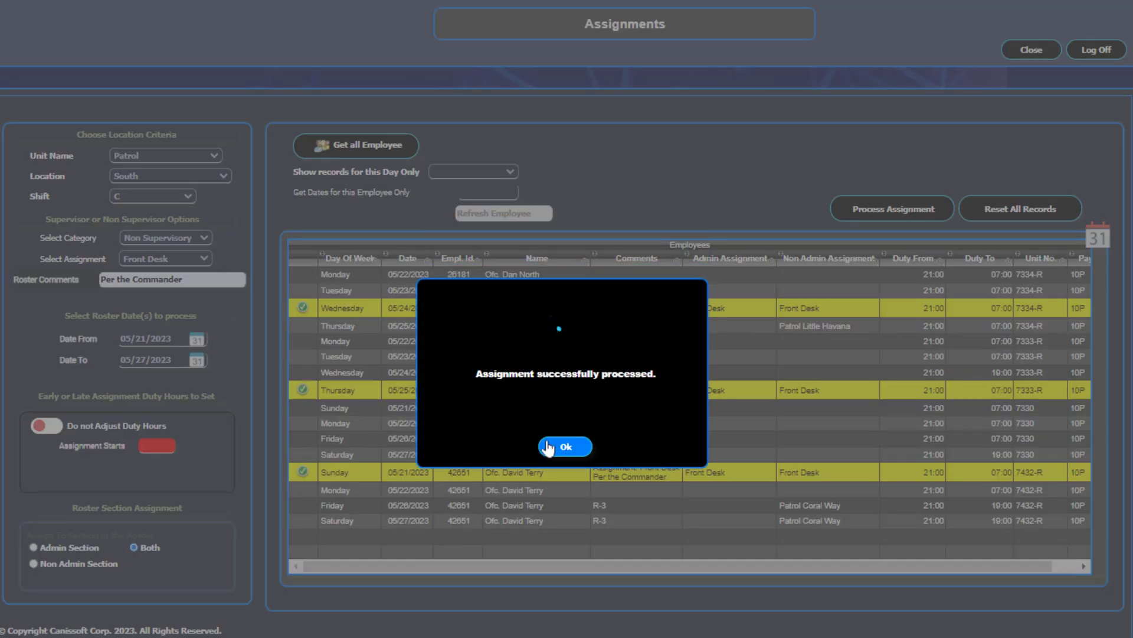
{"action": "left_click", "coordinate": [554, 449]}
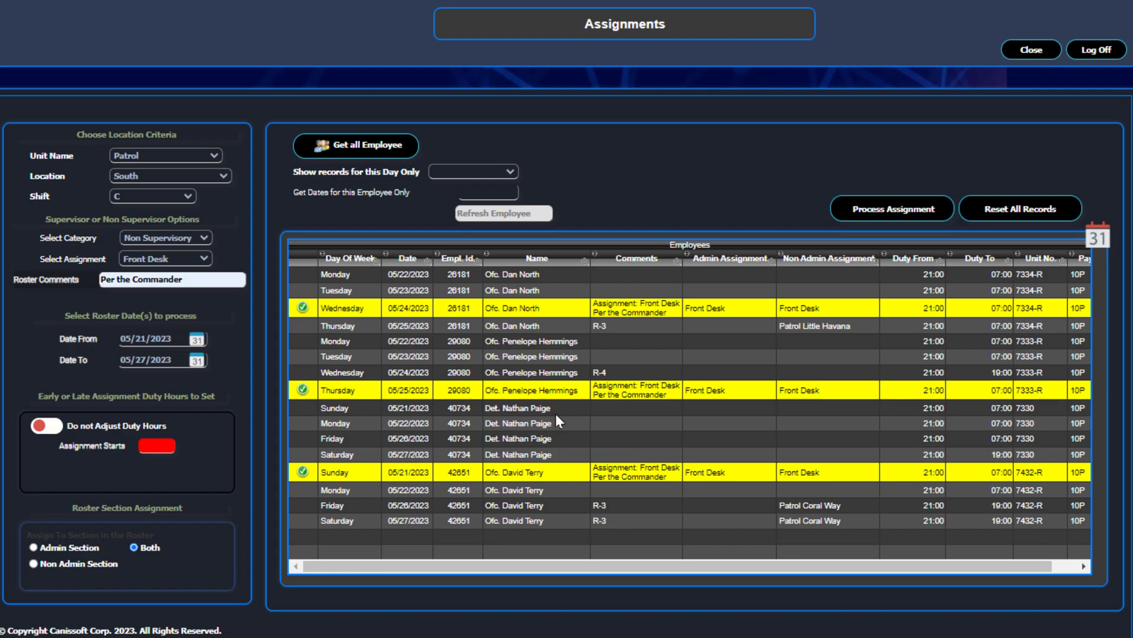
Process and save a Rear Gate assignment for the Monday 05/22/2023 record of unit 7333-R
{"action": "left_click", "coordinate": [554, 341]}
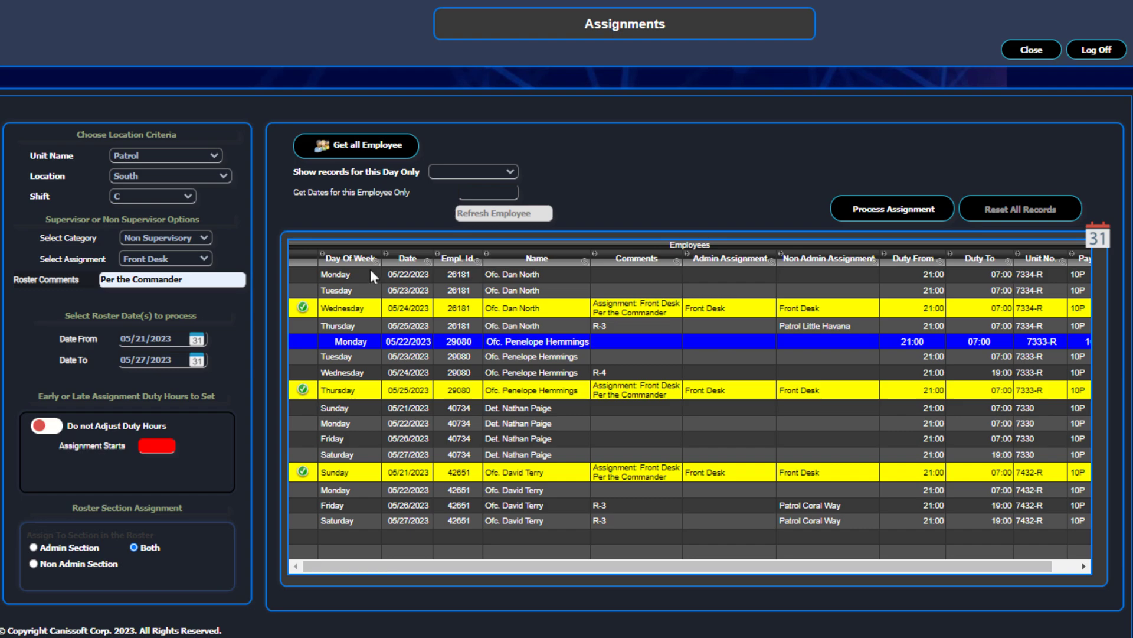
{"action": "left_click", "coordinate": [207, 258]}
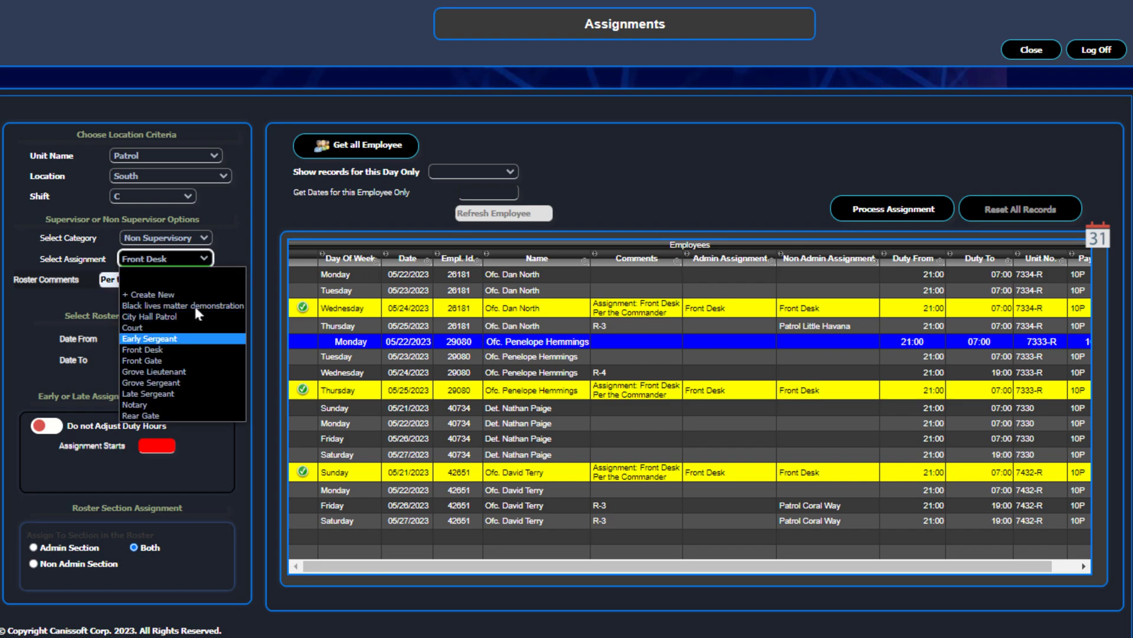
{"action": "left_click", "coordinate": [170, 416]}
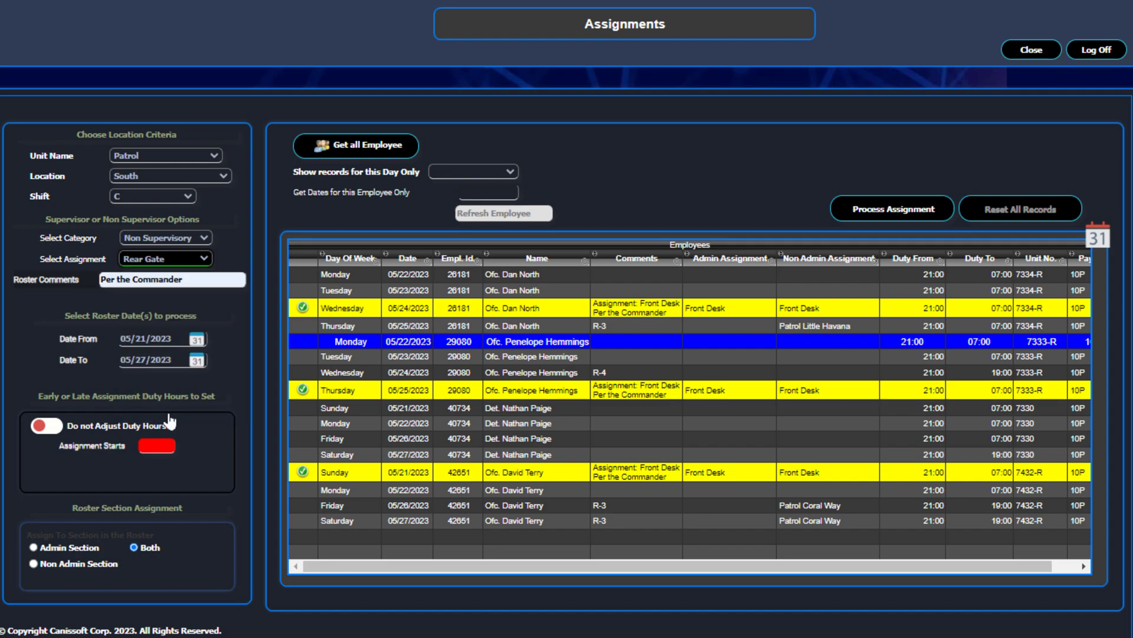
{"action": "left_click", "coordinate": [868, 209]}
{"action": "left_click", "coordinate": [487, 440]}
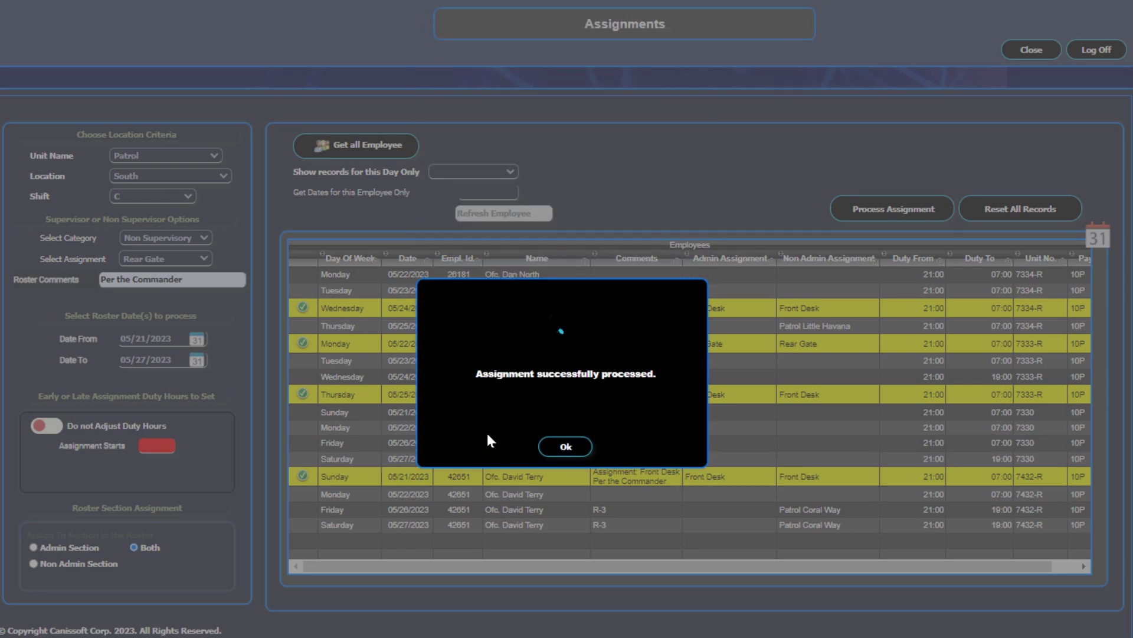
{"action": "left_click", "coordinate": [552, 447]}
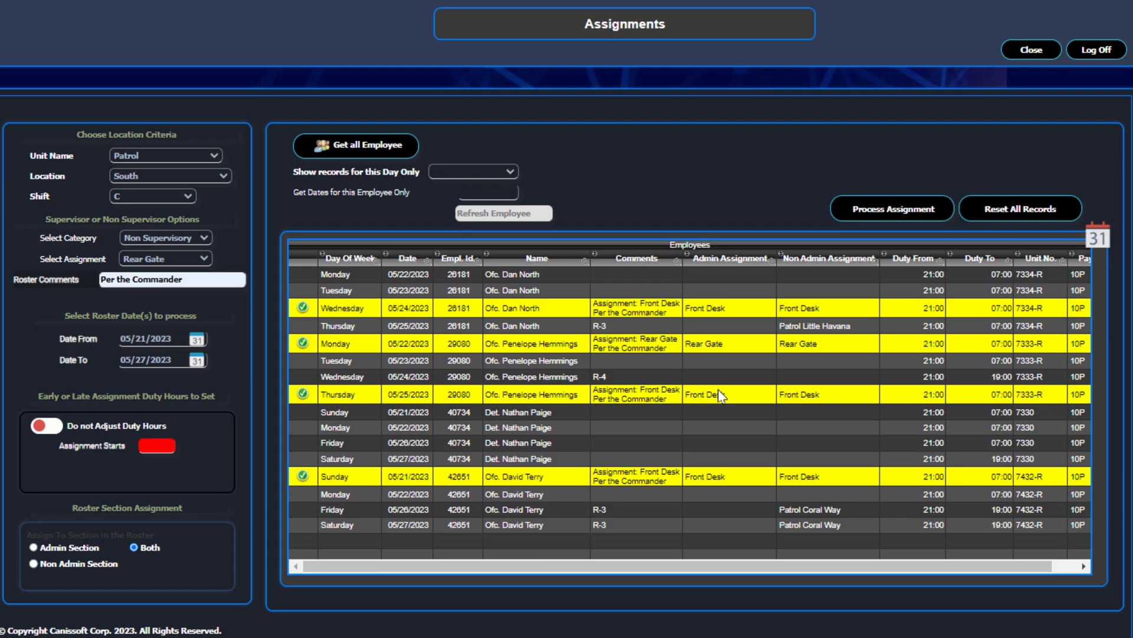
Reset the Front Desk assignment on the Wednesday 05/24/2023 record of unit 7334-R
{"action": "left_click", "coordinate": [804, 308]}
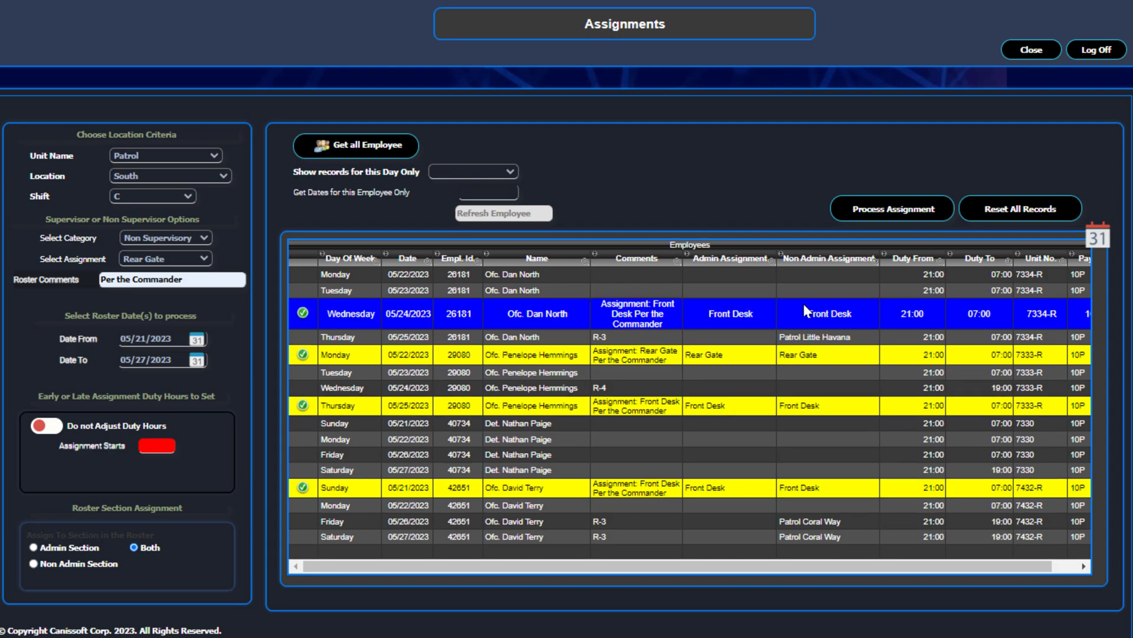
{"action": "left_click", "coordinate": [1027, 210]}
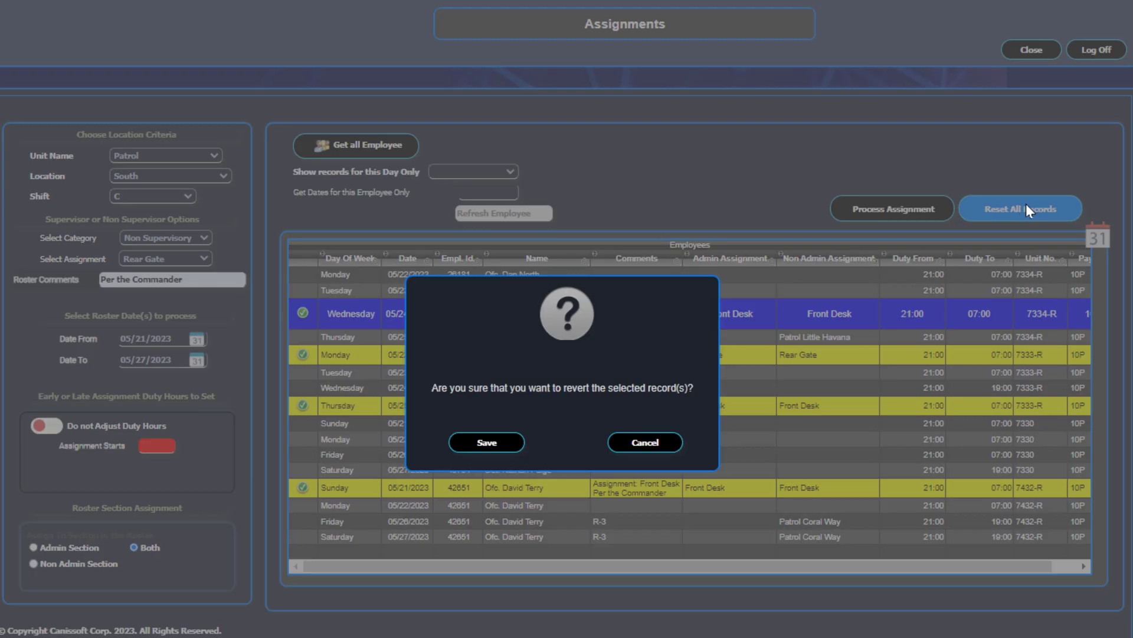
{"action": "left_click", "coordinate": [513, 441]}
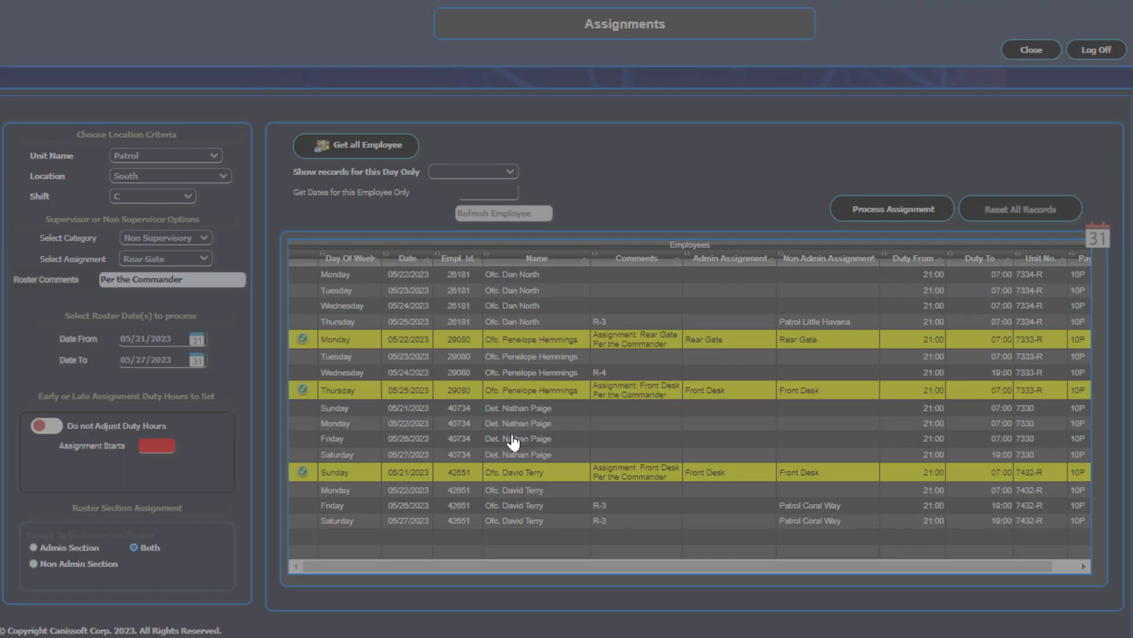
{"action": "left_click", "coordinate": [559, 446]}
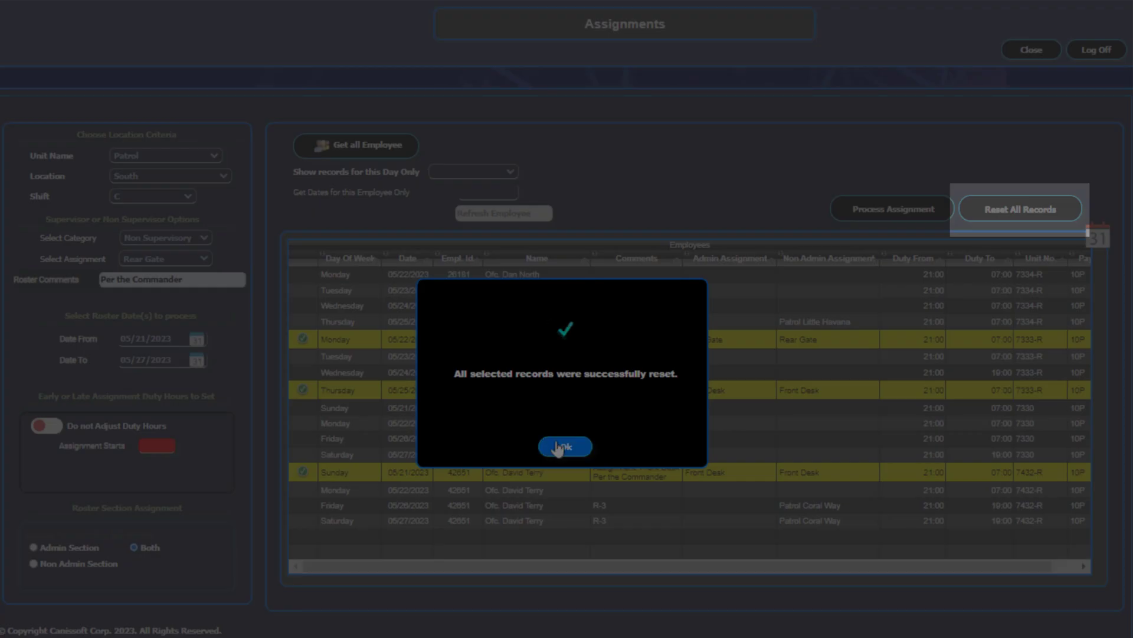